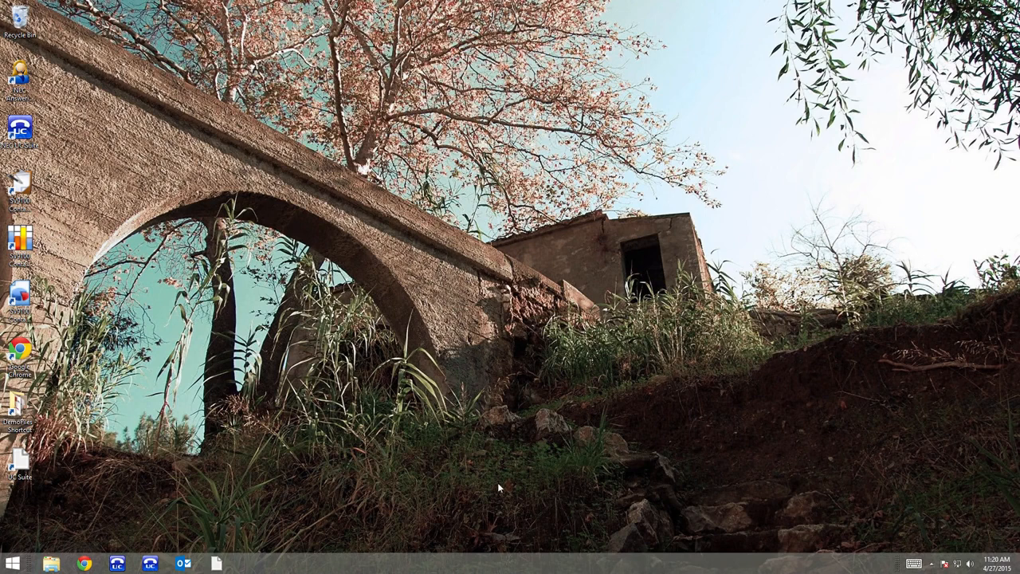
Start the UC desktop client, log in to the SV9100 phone system, and list the toolbar's additional functions.
left_click(119, 562)
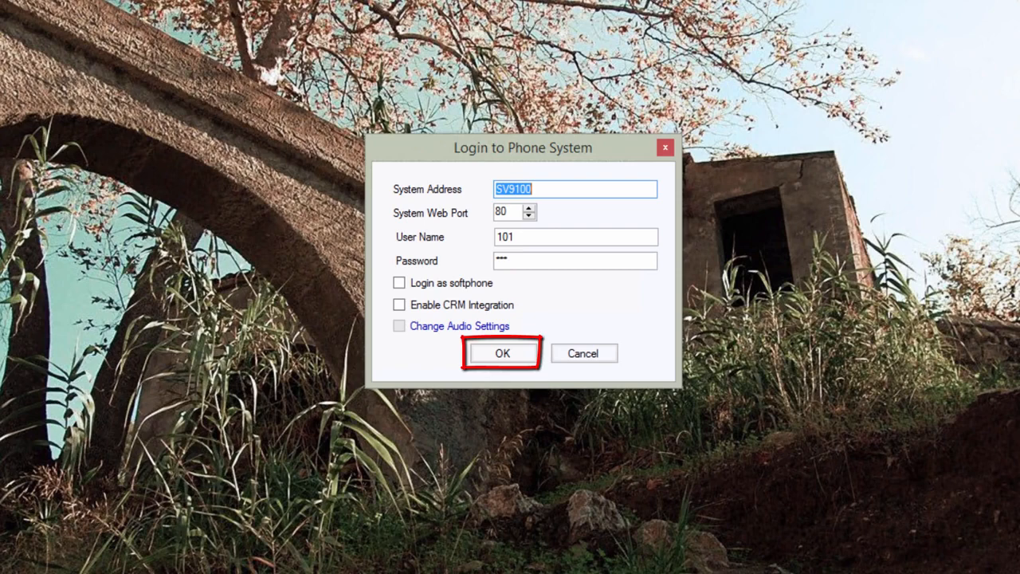
left_click(484, 360)
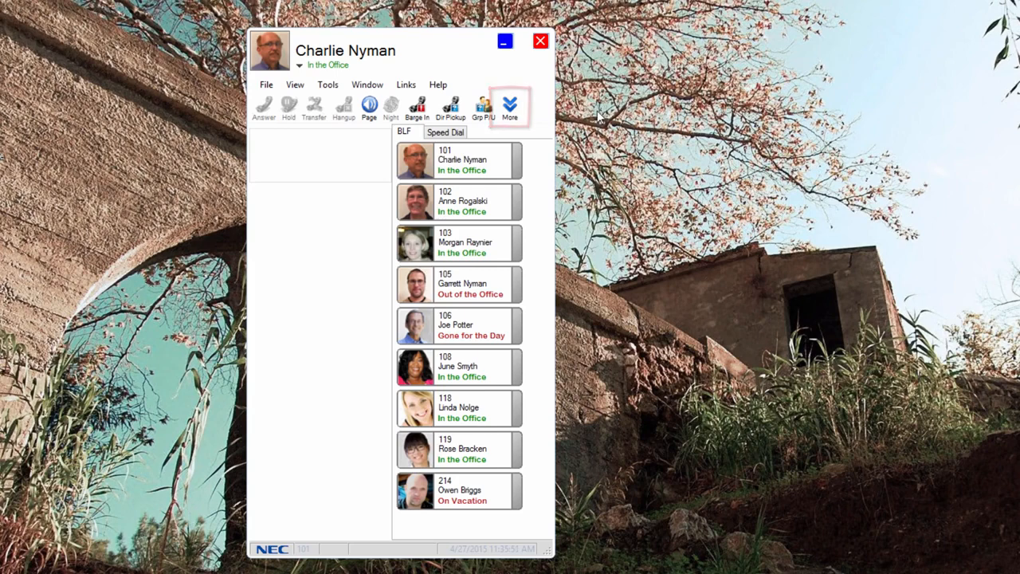
left_click(513, 114)
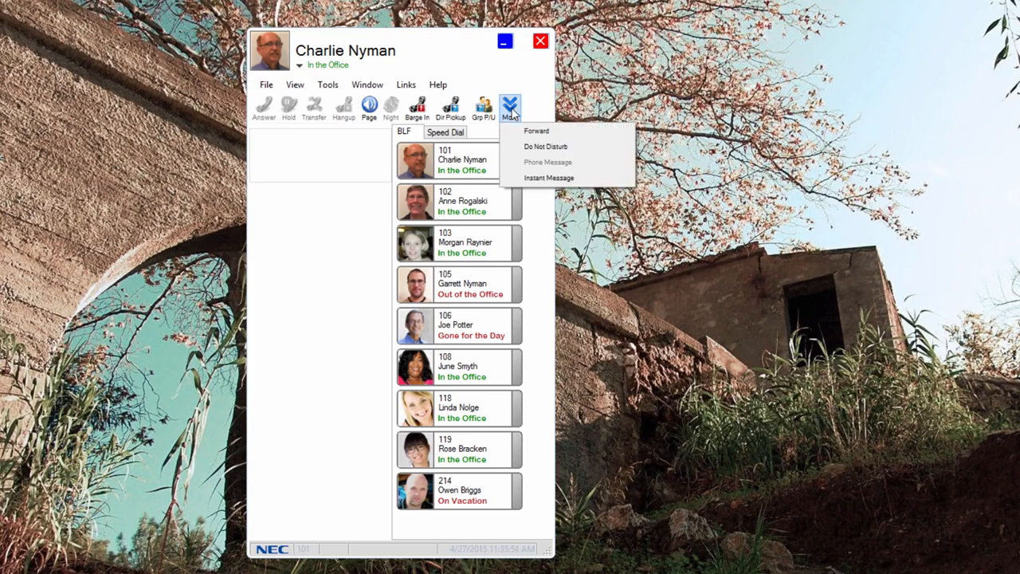
left_click(571, 104)
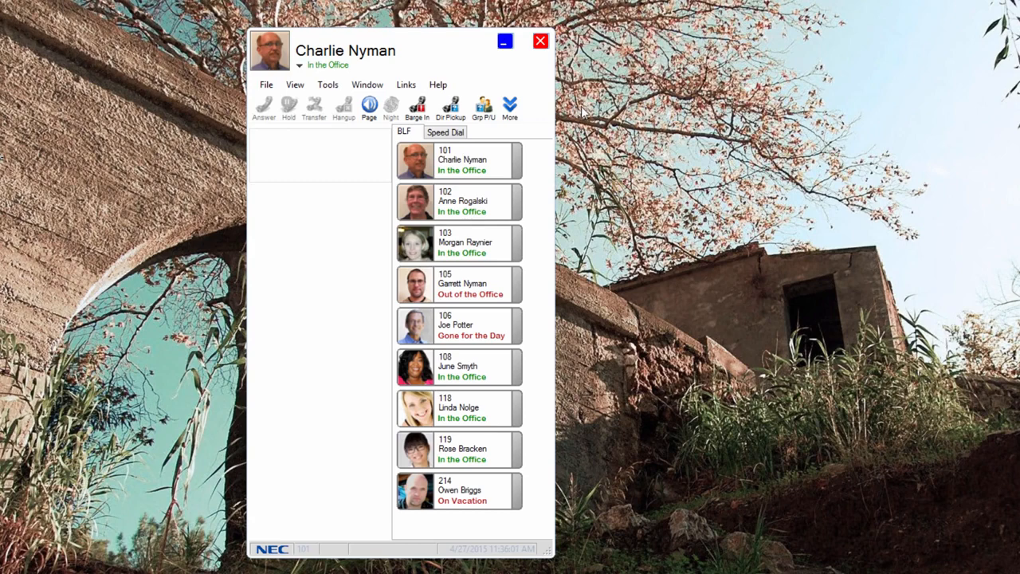
Try enabling the Conference tool button in the preferences and moving it above Transfer, and discard the changes.
left_click(324, 91)
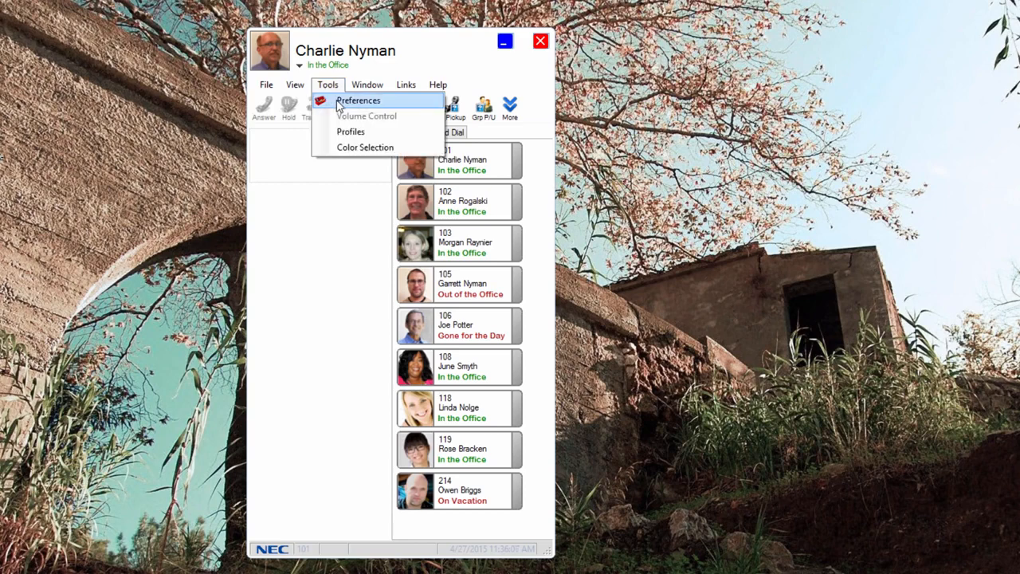
left_click(341, 102)
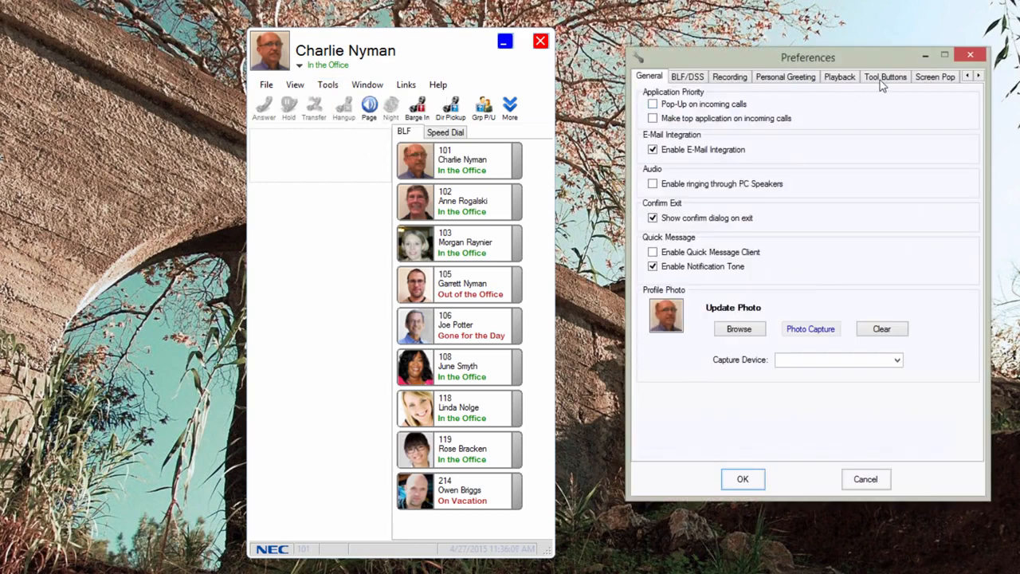
left_click(881, 78)
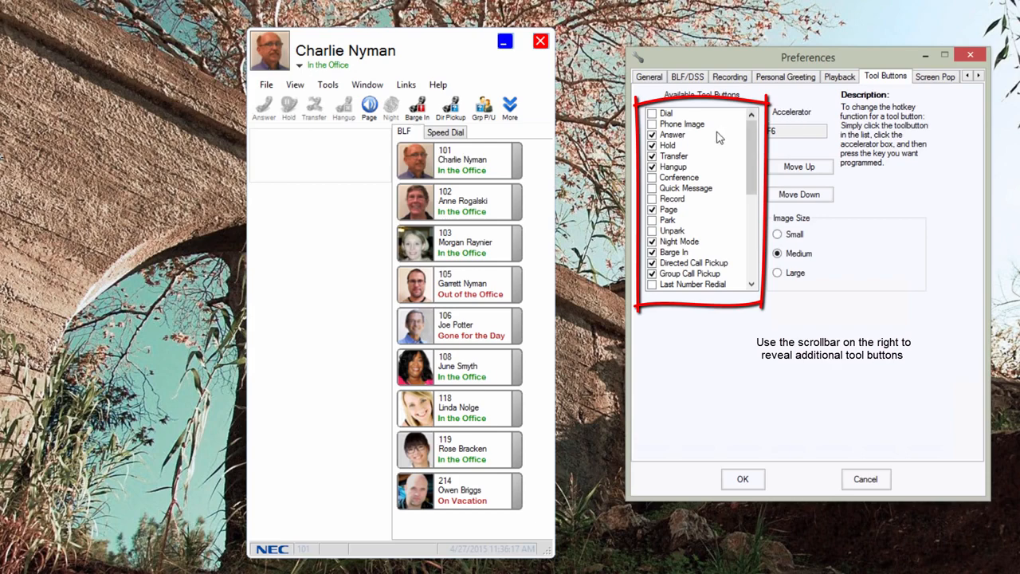
left_click(652, 179)
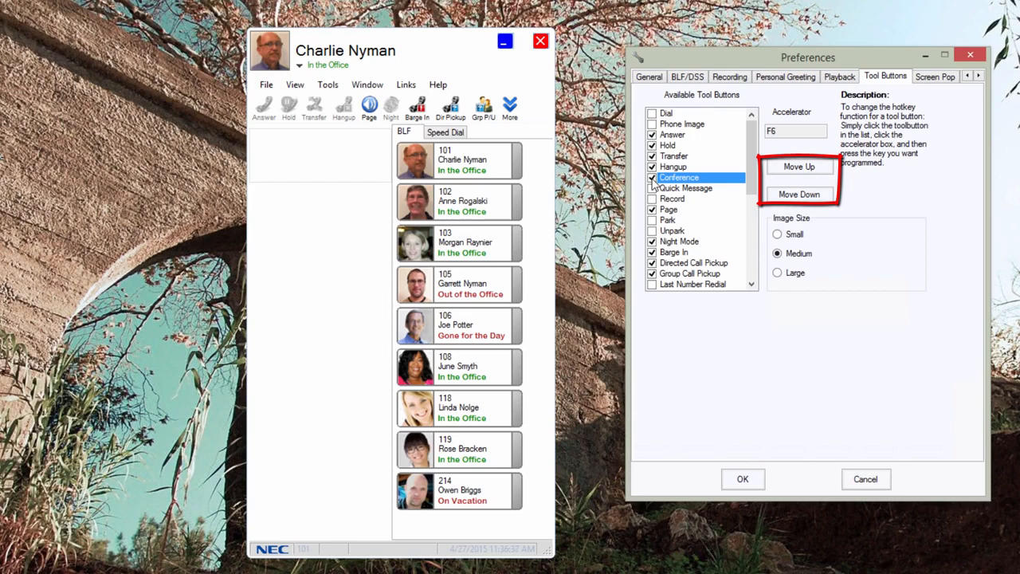
left_click(777, 170)
left_click(778, 170)
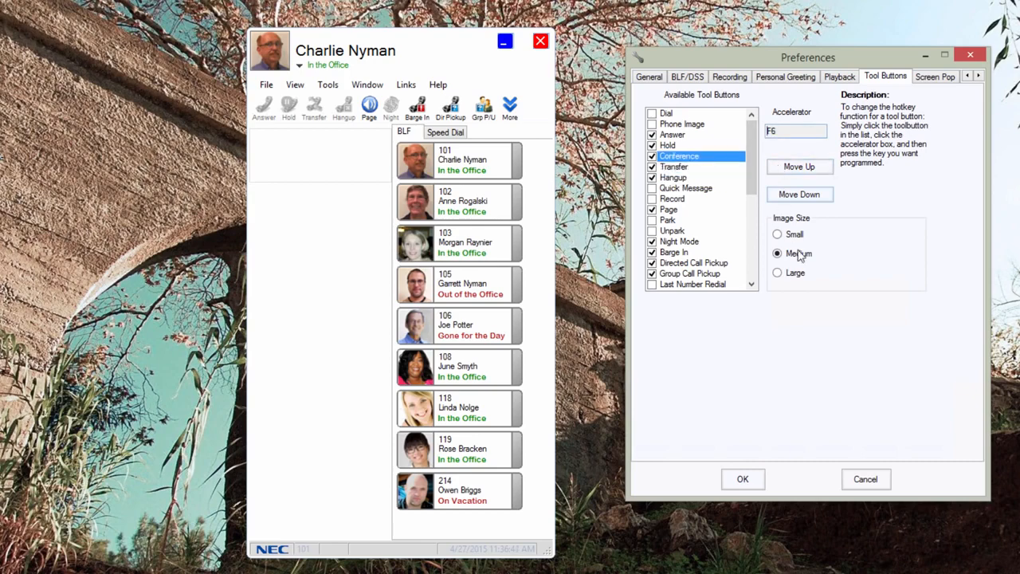
left_click(867, 483)
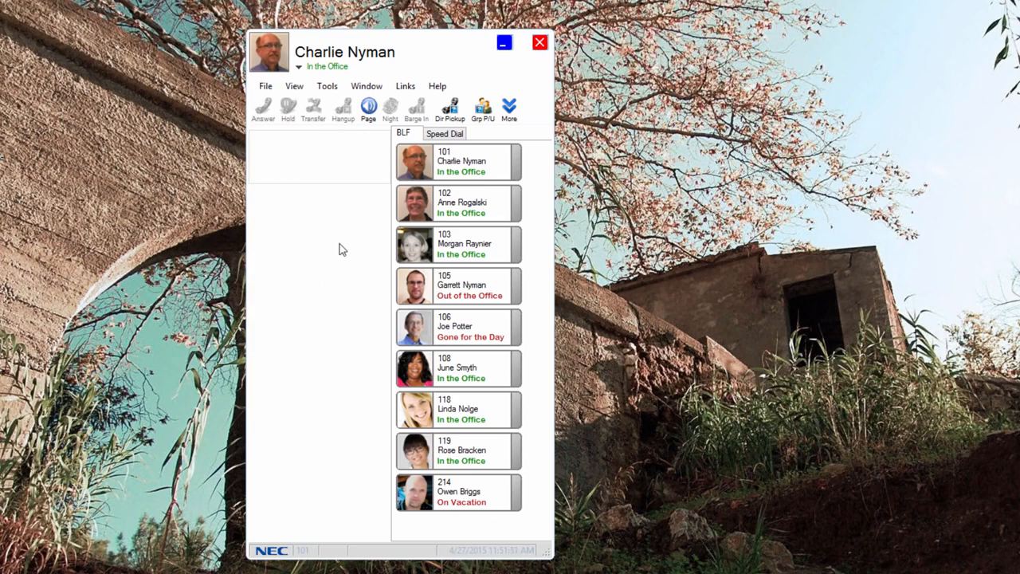
Call extension 102 from the BLF list and hang up.
left_click(419, 206)
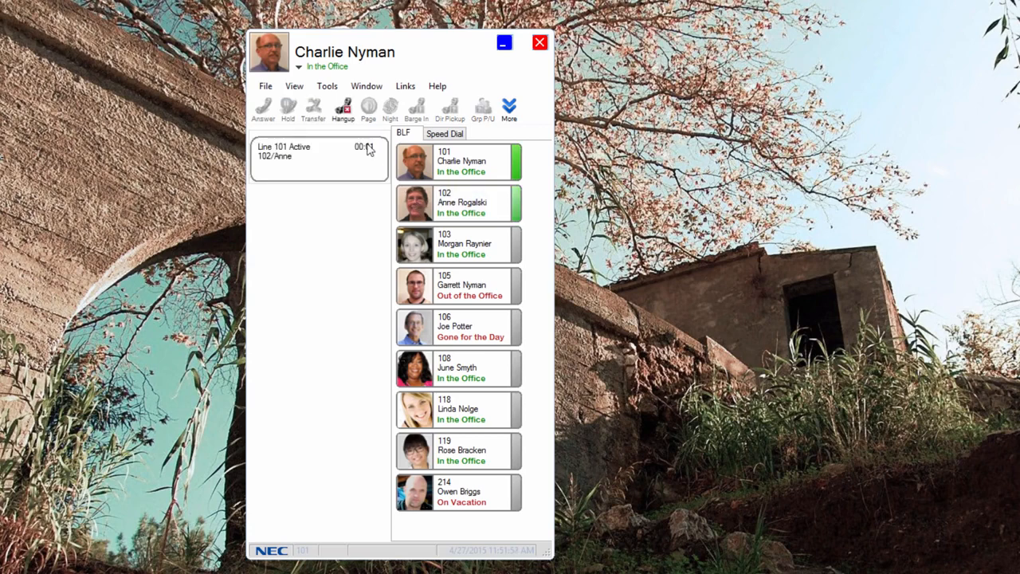
left_click(344, 109)
View the dialing, voice mail and e-mail options available for extension 102 in the BLF list.
right_click(426, 209)
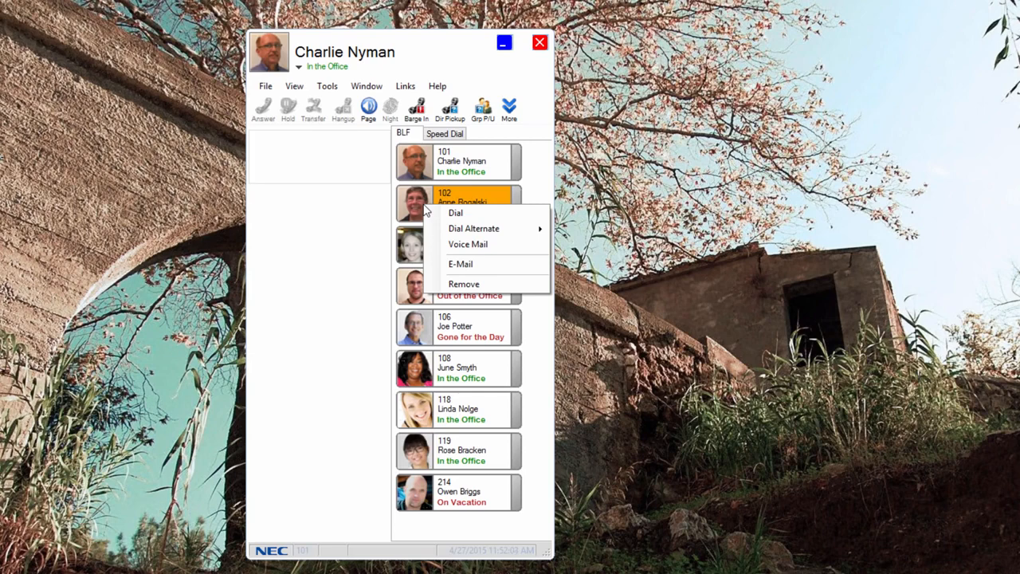
left_click(356, 227)
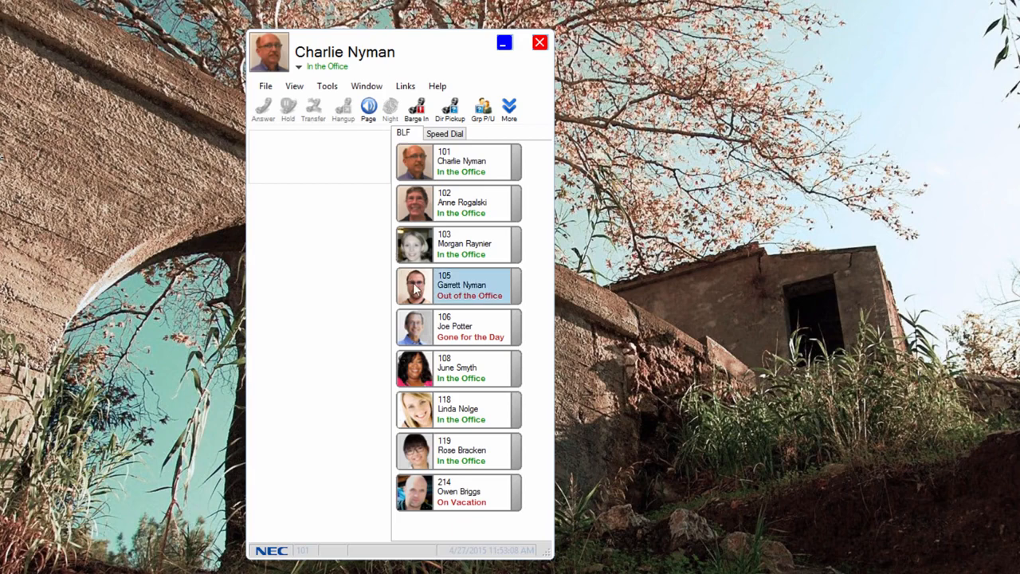
mouse_move(414, 289)
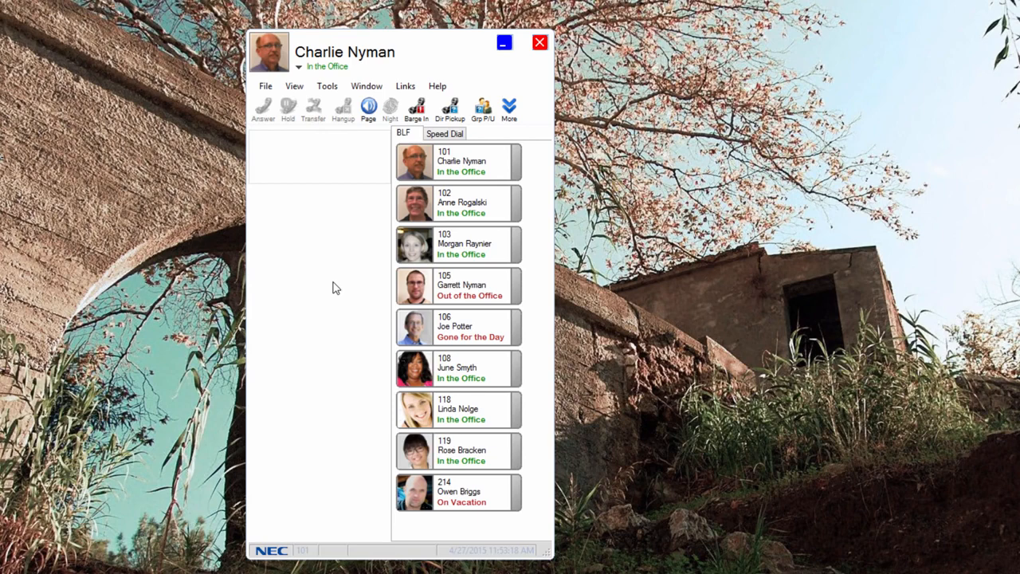
Examine the group members and available extensions in the BLF group's properties without changing them.
left_click(327, 86)
left_click(356, 102)
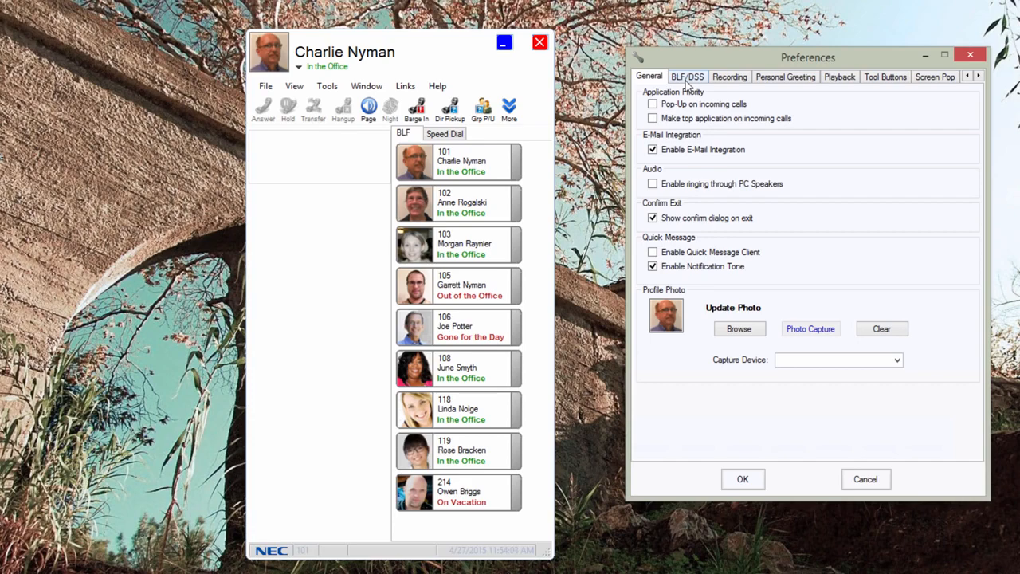
left_click(686, 77)
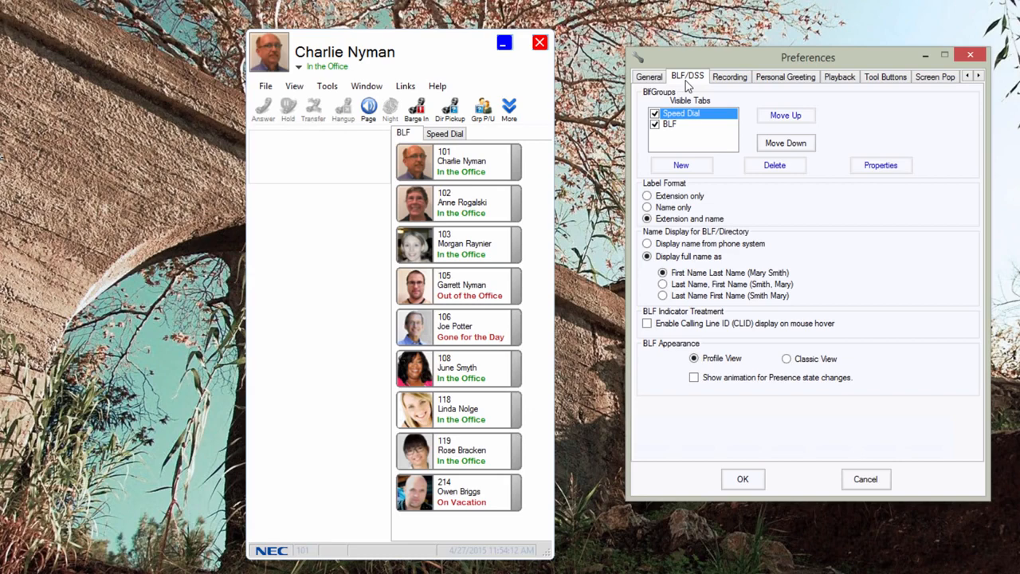
left_click(674, 125)
left_click(876, 166)
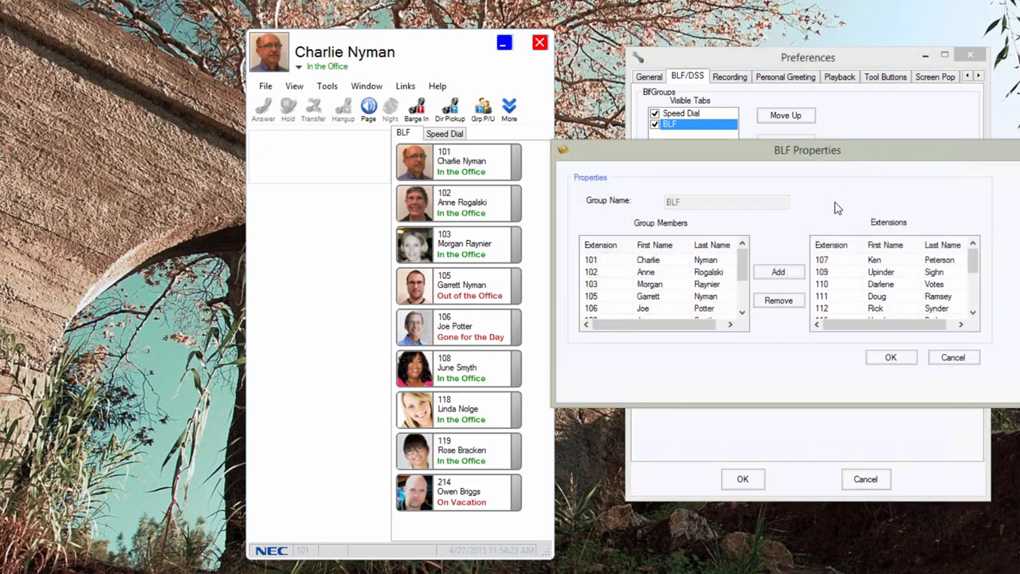
left_click(829, 273)
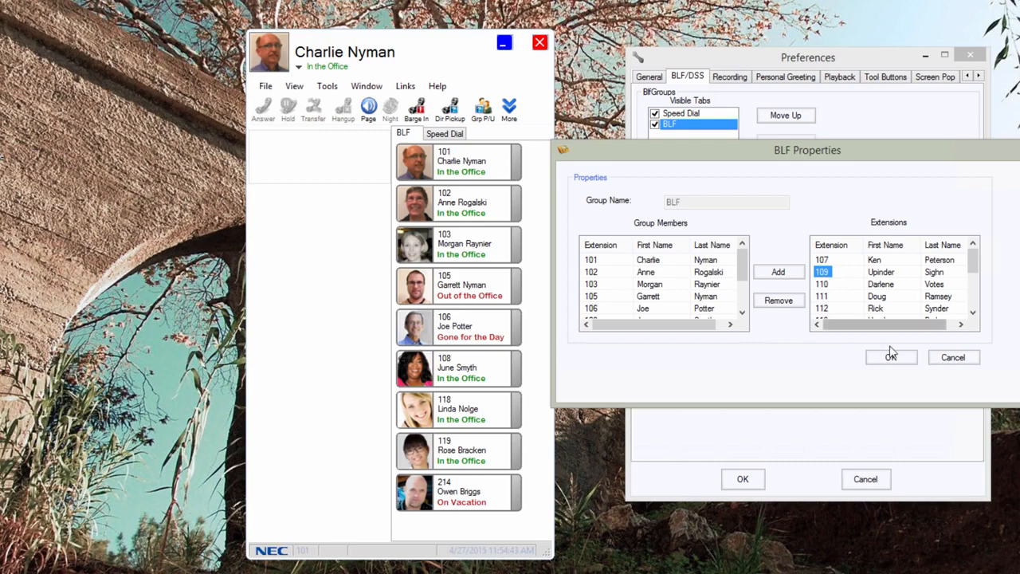
left_click(938, 360)
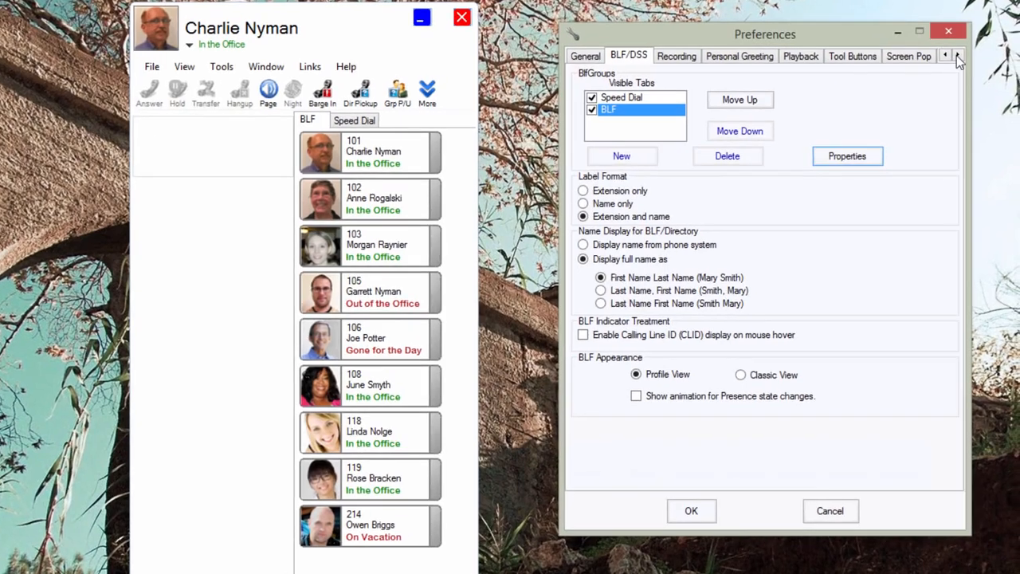
Review the Shortcuts, Voice Mail, Notification Settings and Instant Message preferences, and leave the preferences without saving.
left_click(979, 76)
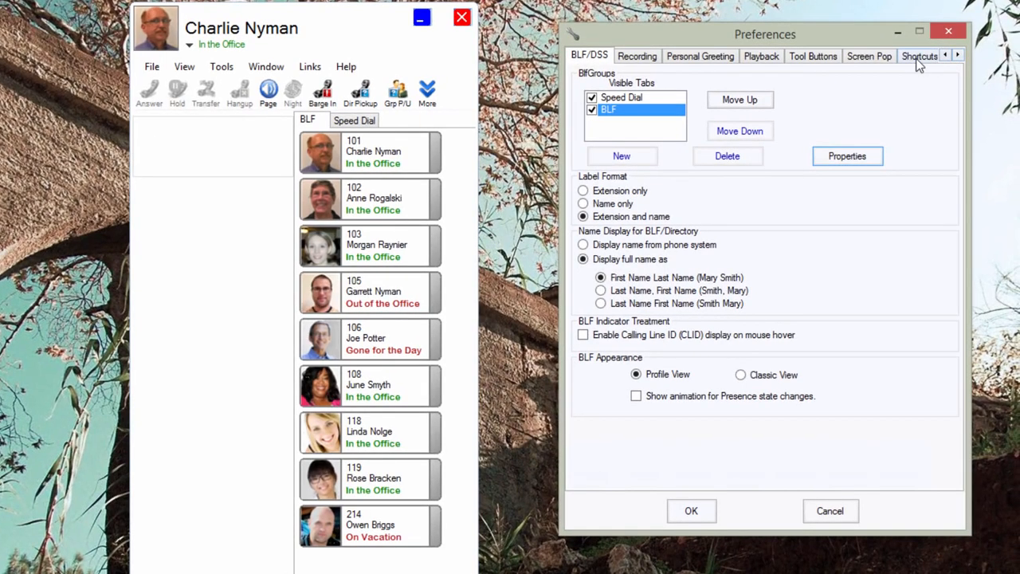
left_click(918, 62)
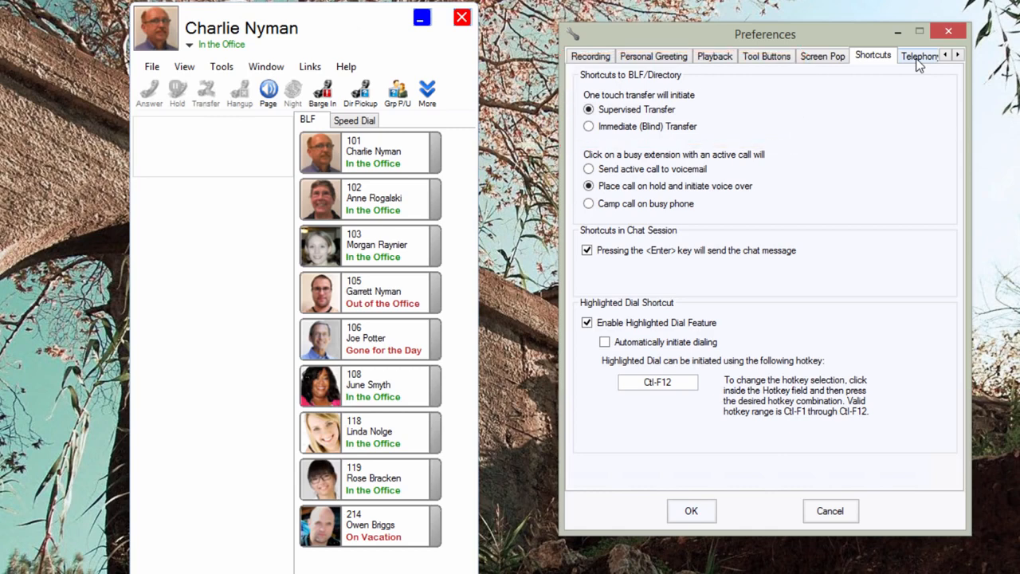
left_click(957, 55)
left_click(958, 55)
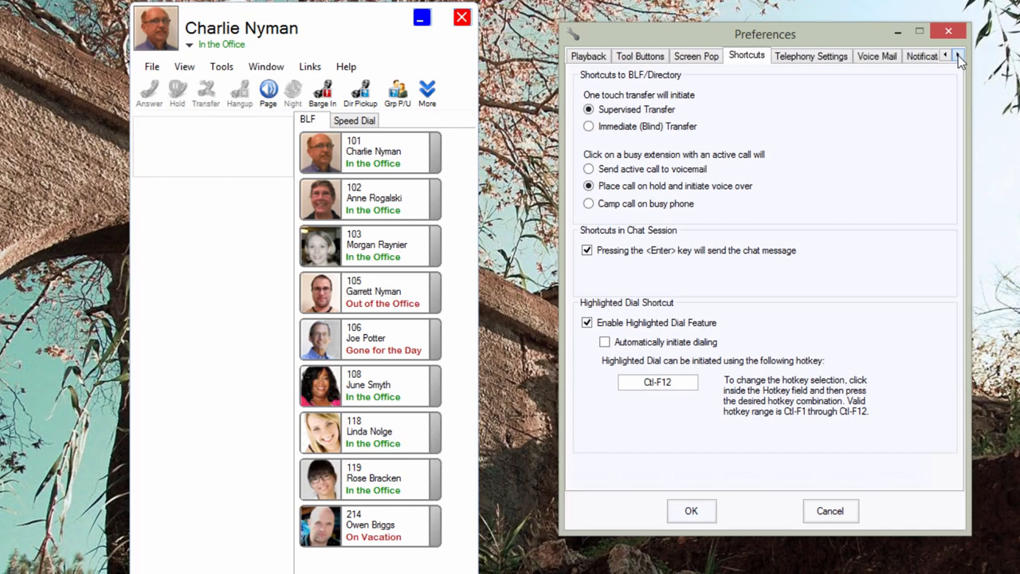
left_click(883, 59)
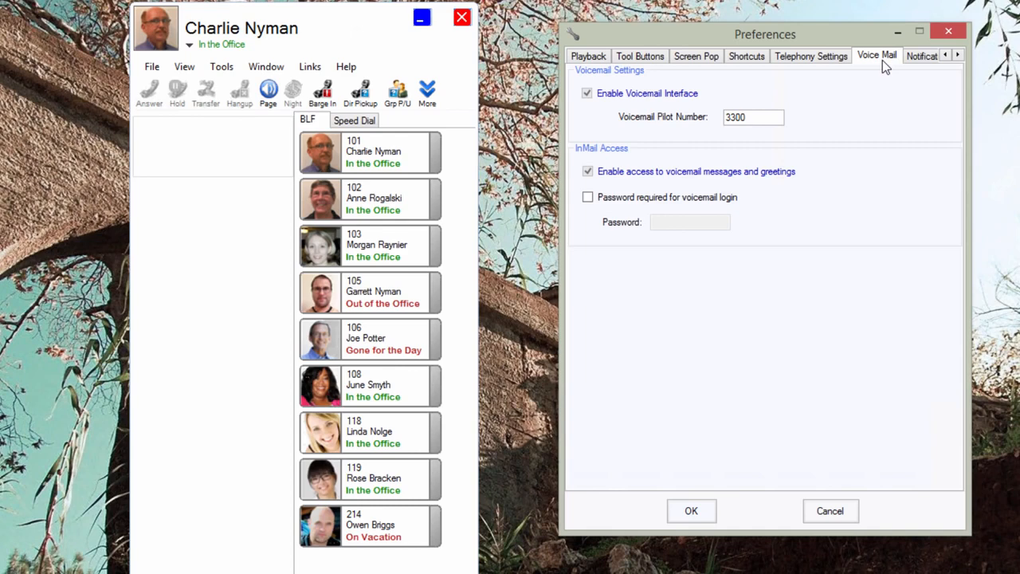
left_click(922, 57)
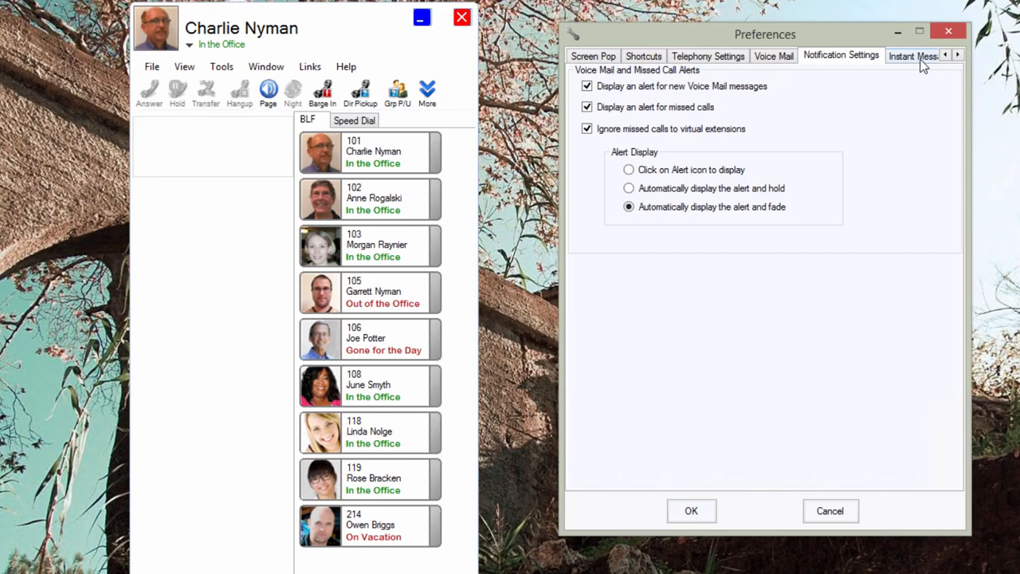
left_click(916, 56)
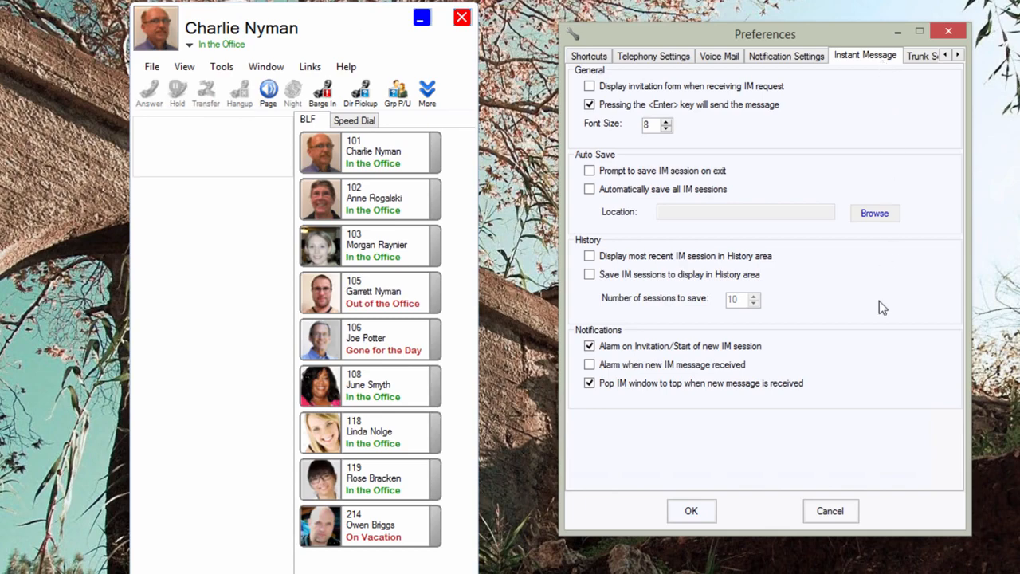
left_click(833, 512)
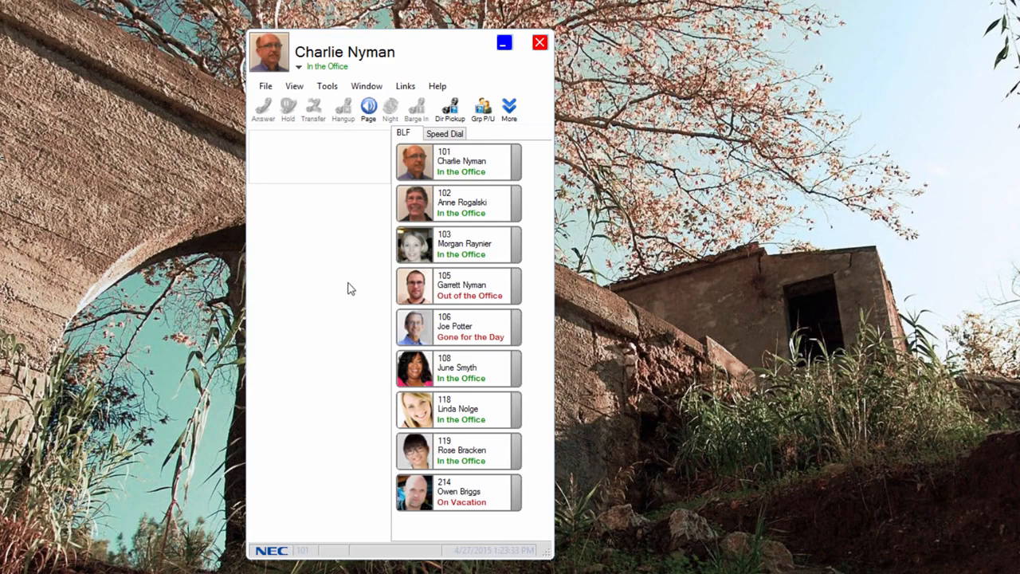
Search the directory by first name with "d" and by last name with a space and "s", and close the directory.
mouse_move(408, 294)
left_click(368, 87)
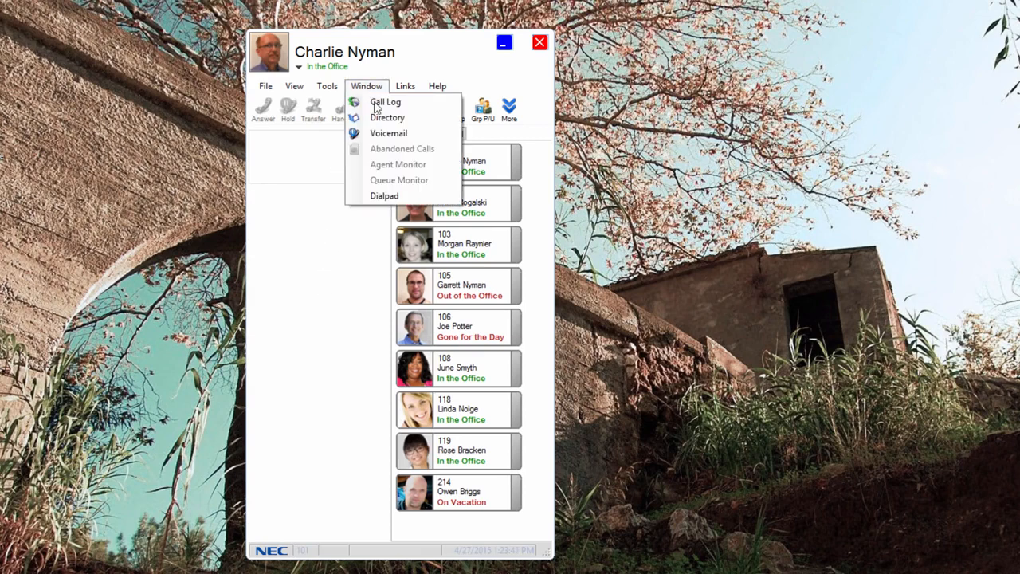
left_click(381, 117)
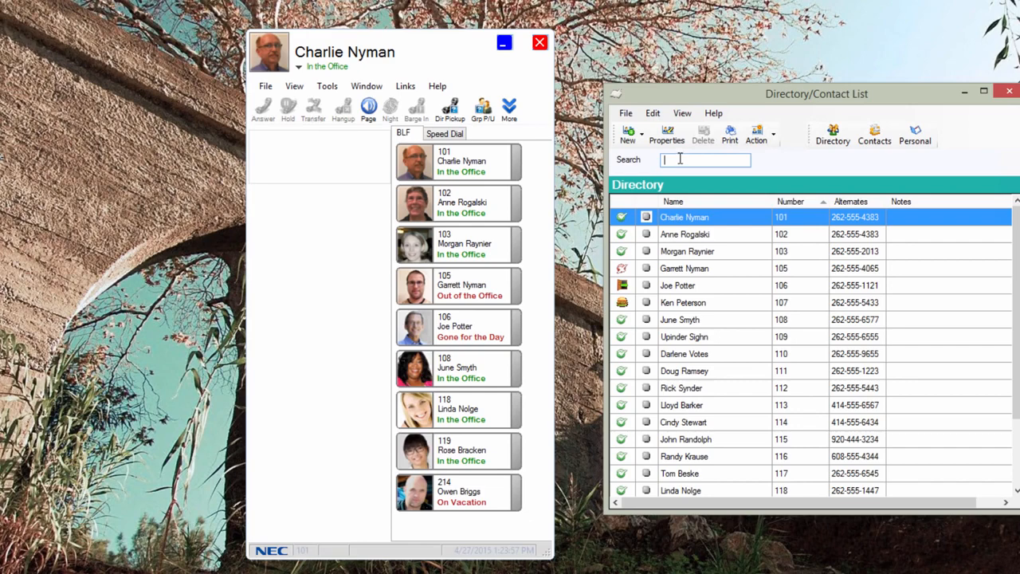
type("d")
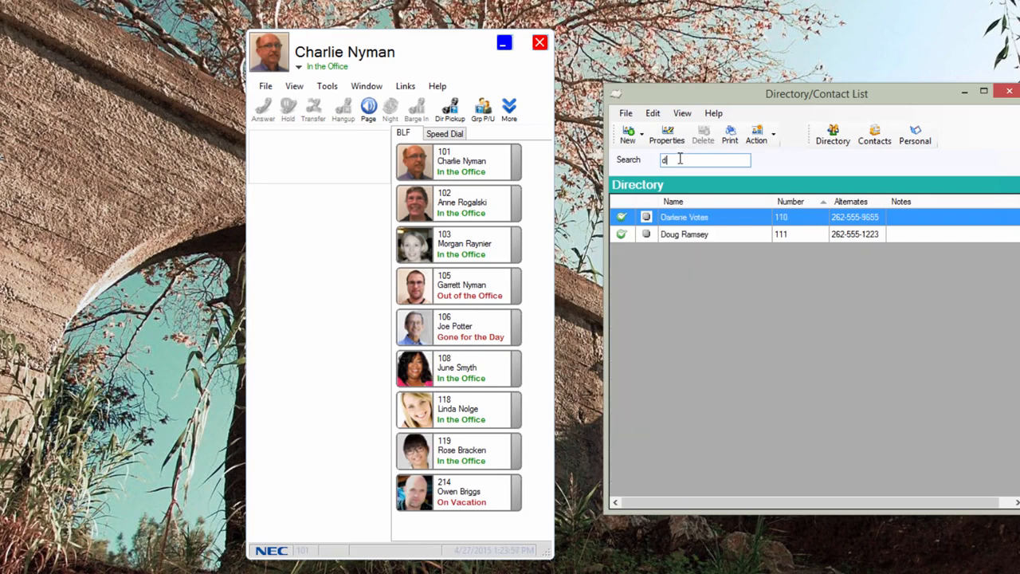
key("BackSpace")
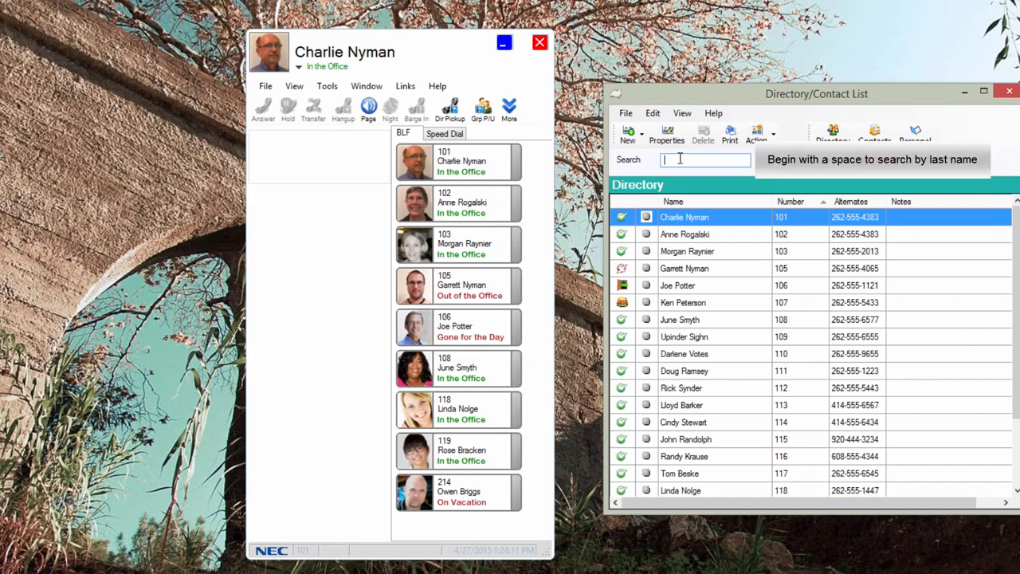
type("s")
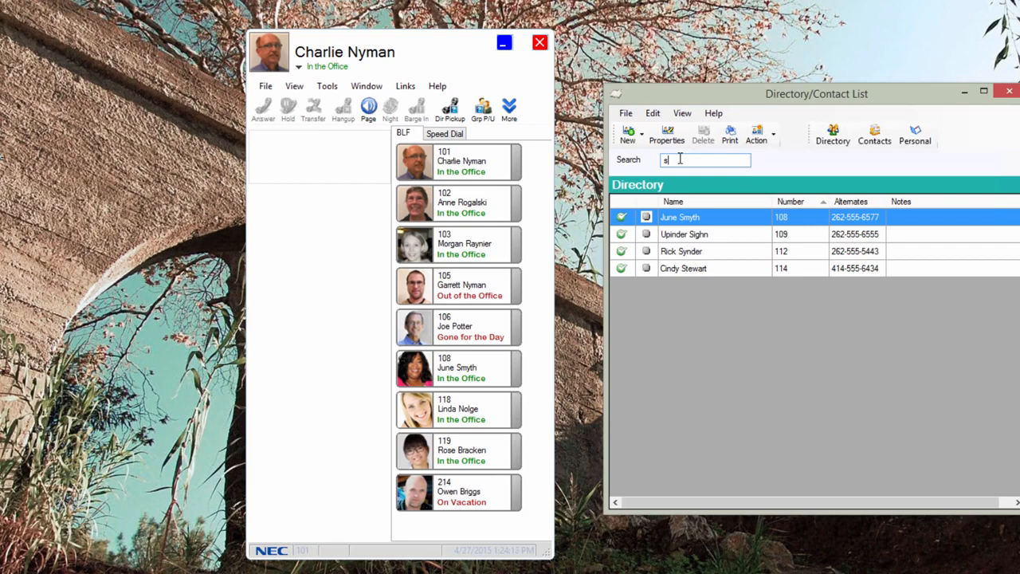
key("BackSpace")
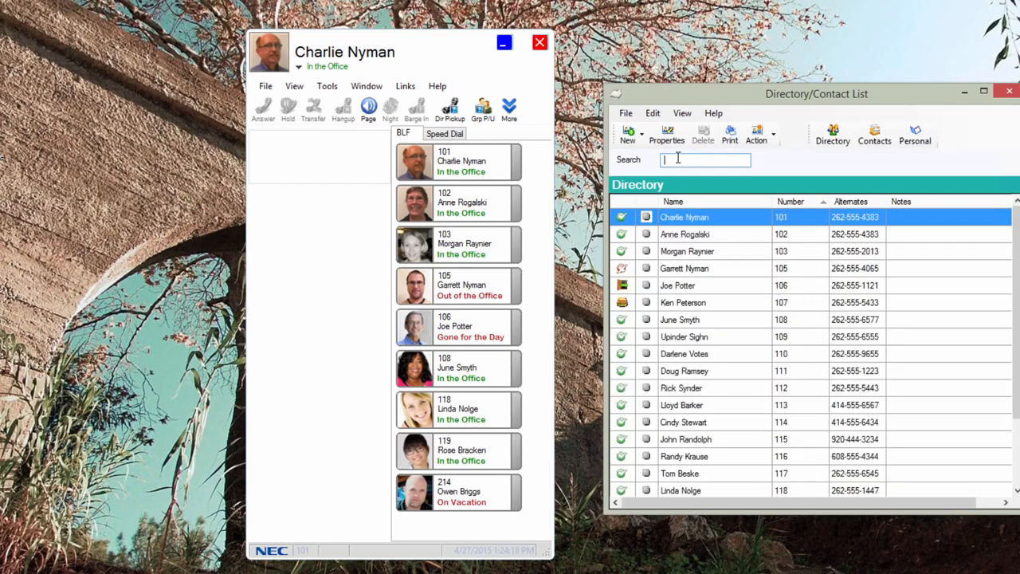
left_click(1010, 92)
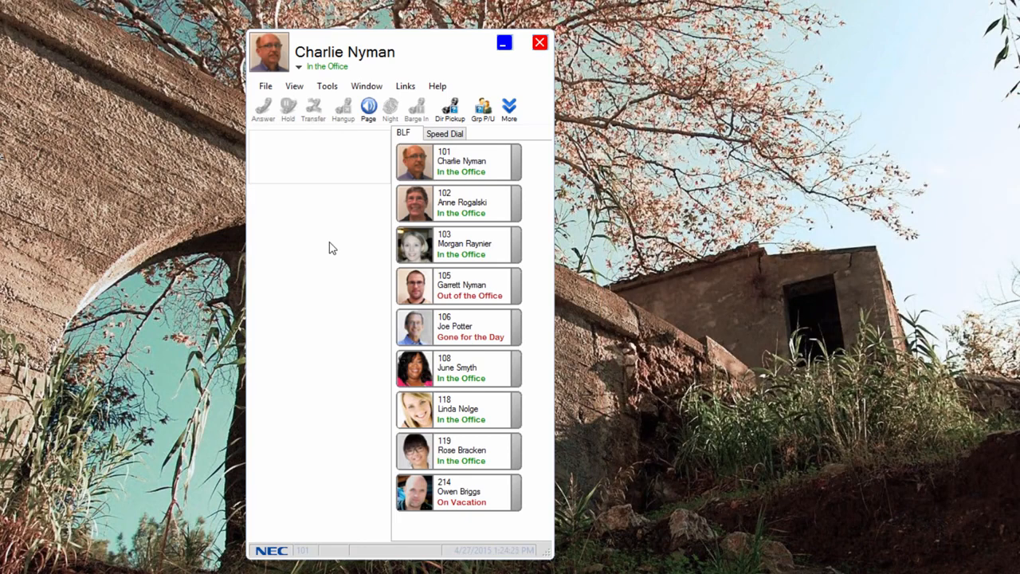
Set your own presence to Out to Lunch with the default settings and view the presence details for extension 101.
left_click(300, 69)
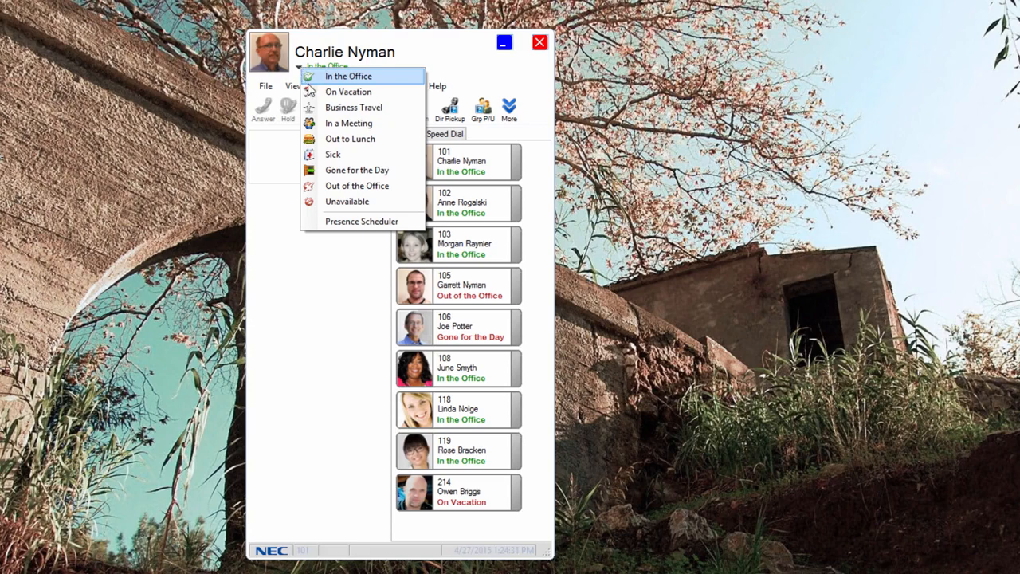
left_click(325, 140)
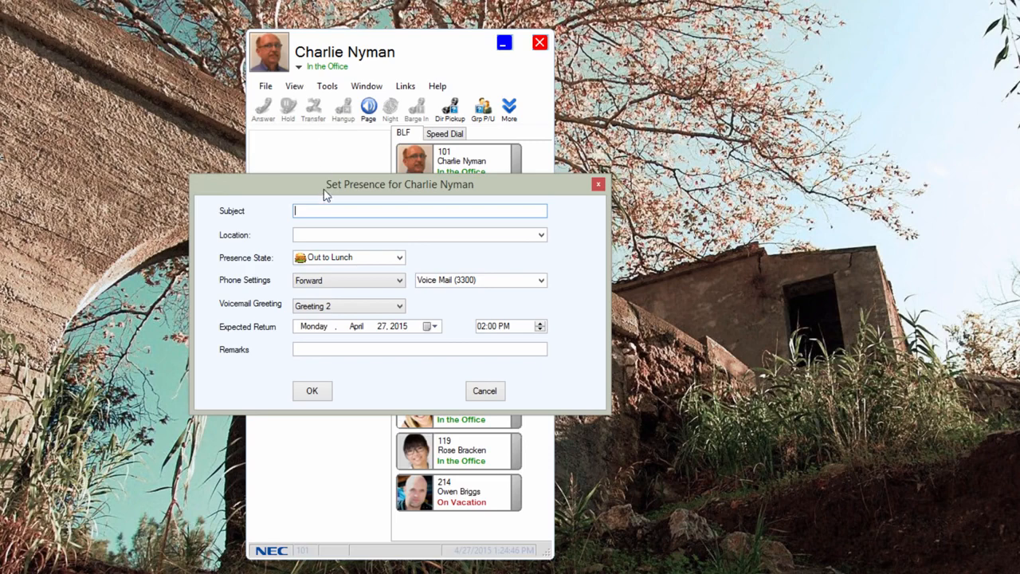
left_click(312, 391)
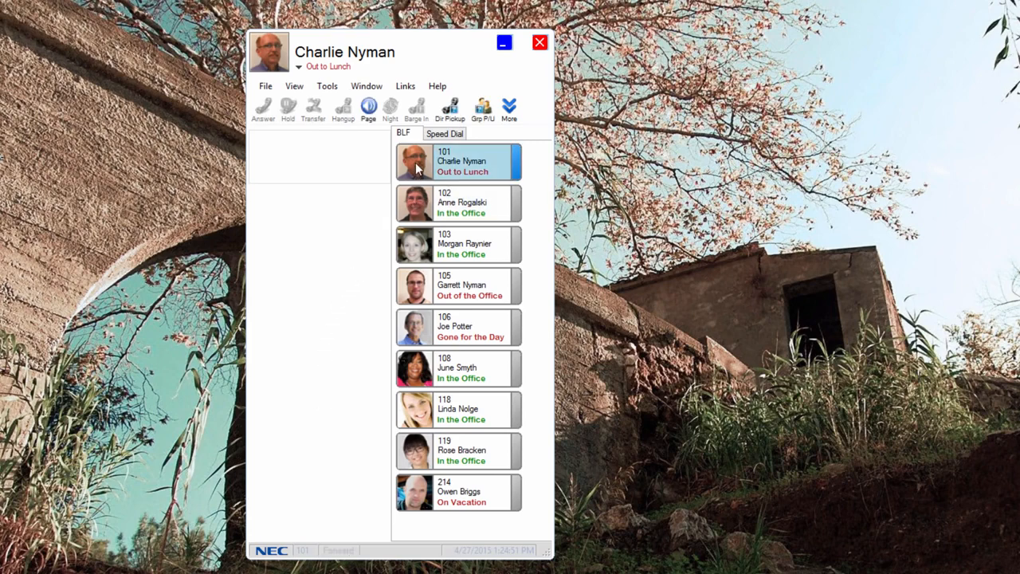
mouse_move(415, 163)
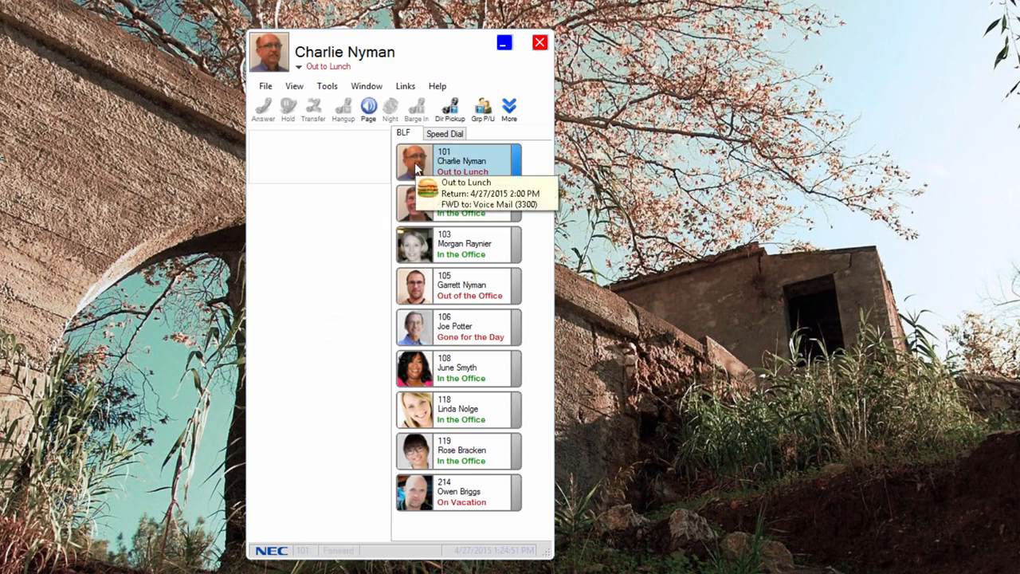
Set your own presence back to In the Office with the default Do Not Forward setting.
left_click(299, 68)
left_click(323, 77)
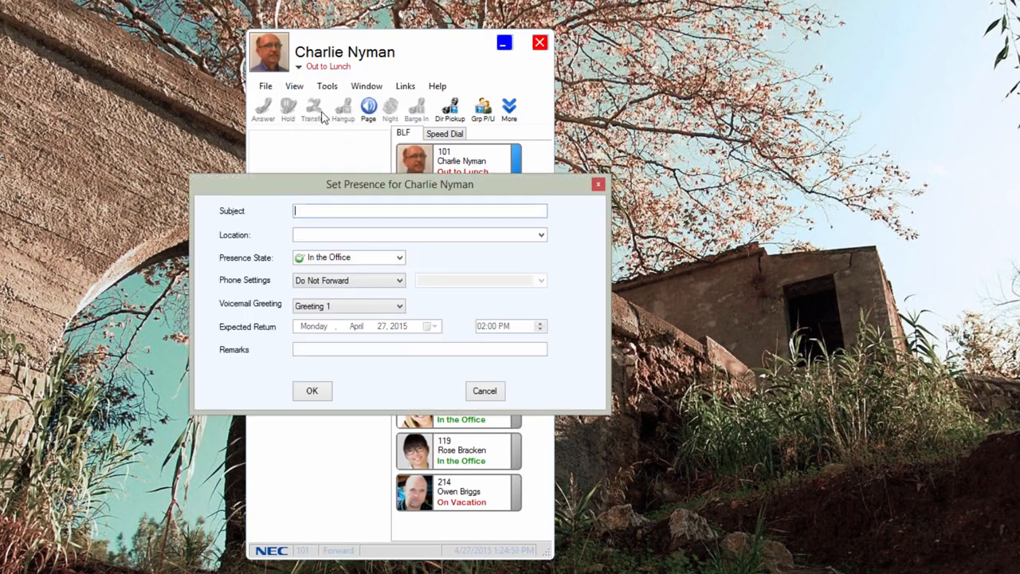
left_click(311, 392)
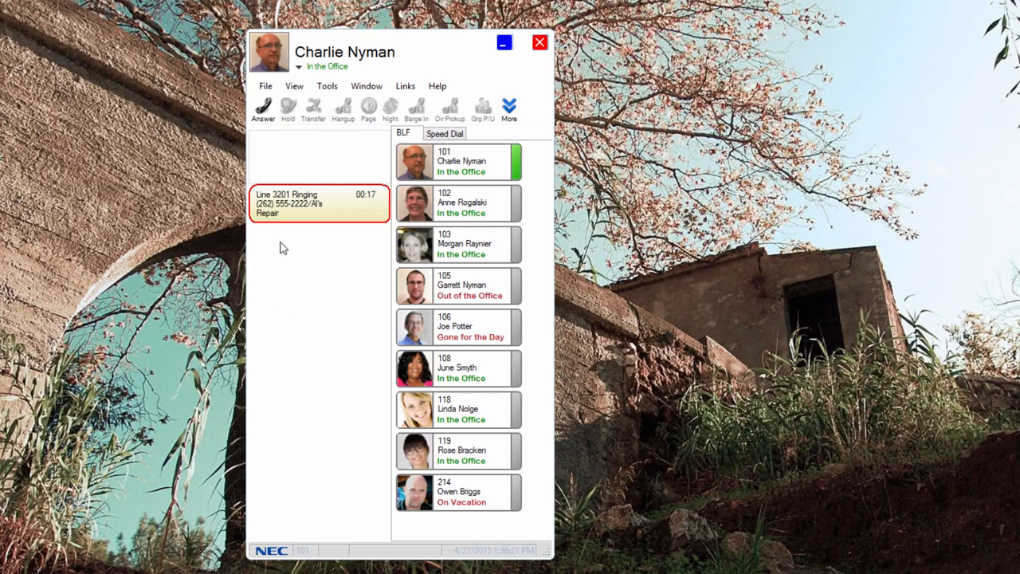
Answer the ringing call on line 3201 and complete its transfer to extension 102.
double_click(296, 213)
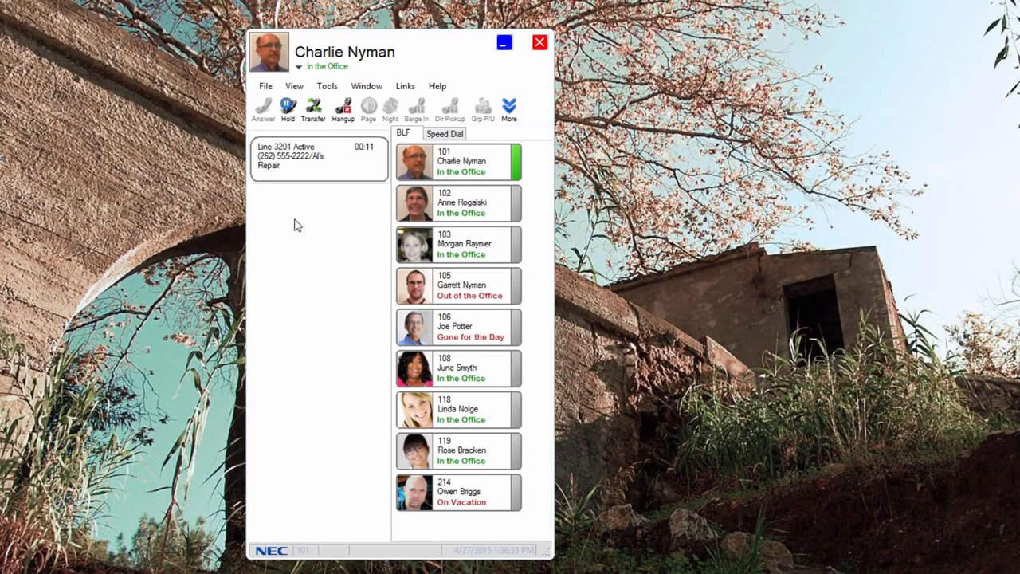
left_click_drag(305, 163, 452, 206)
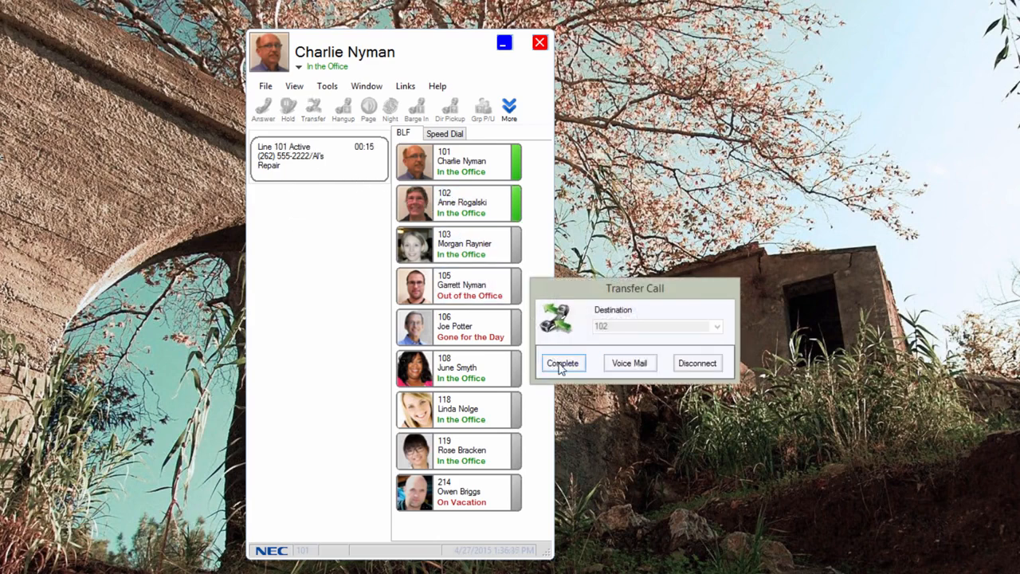
left_click(560, 362)
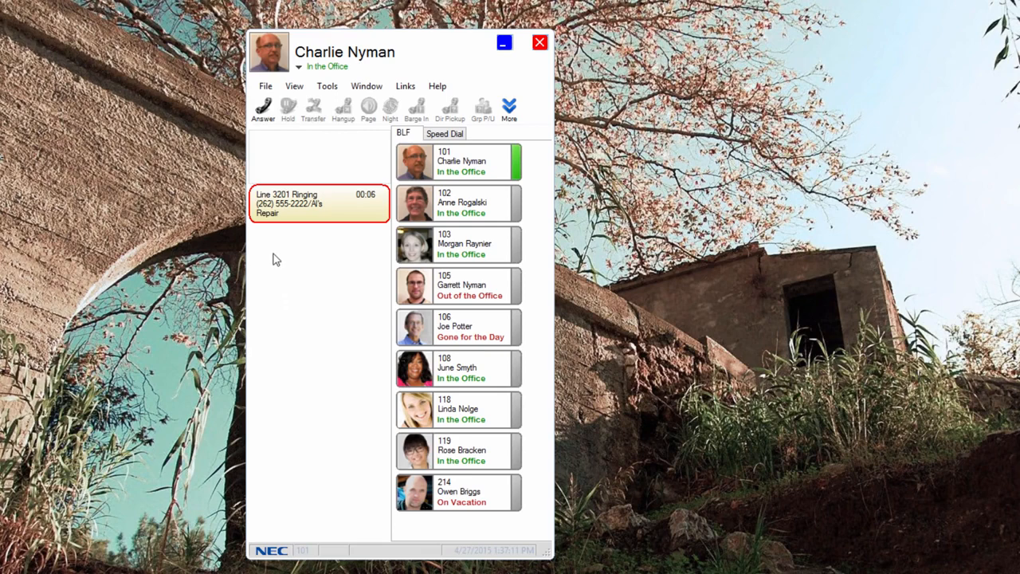
Send the new ringing call on line 3201 to voicemail without answering it.
right_click(293, 215)
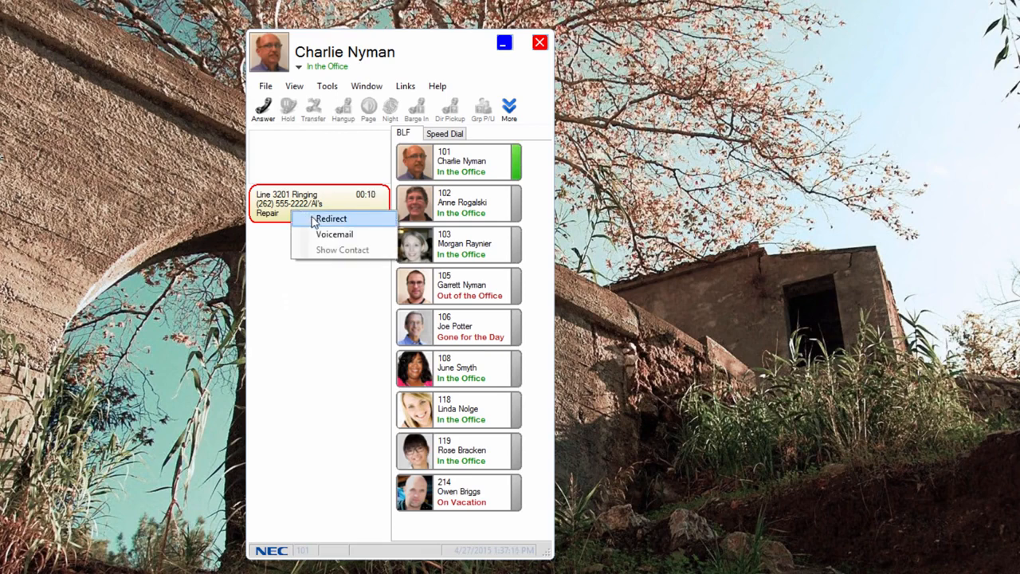
left_click(323, 238)
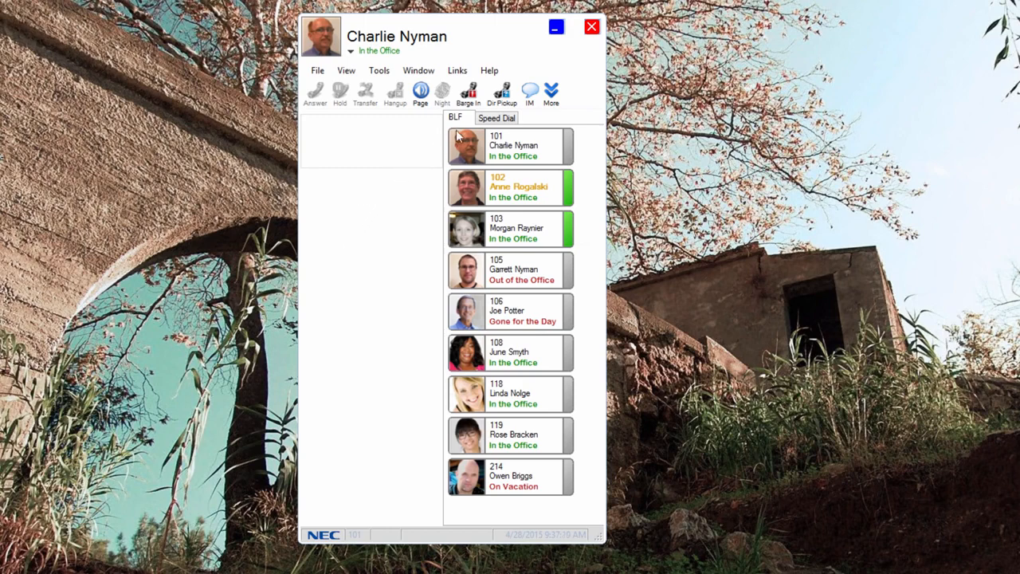
Start an instant message session with the contact at extension 102.
left_click(530, 92)
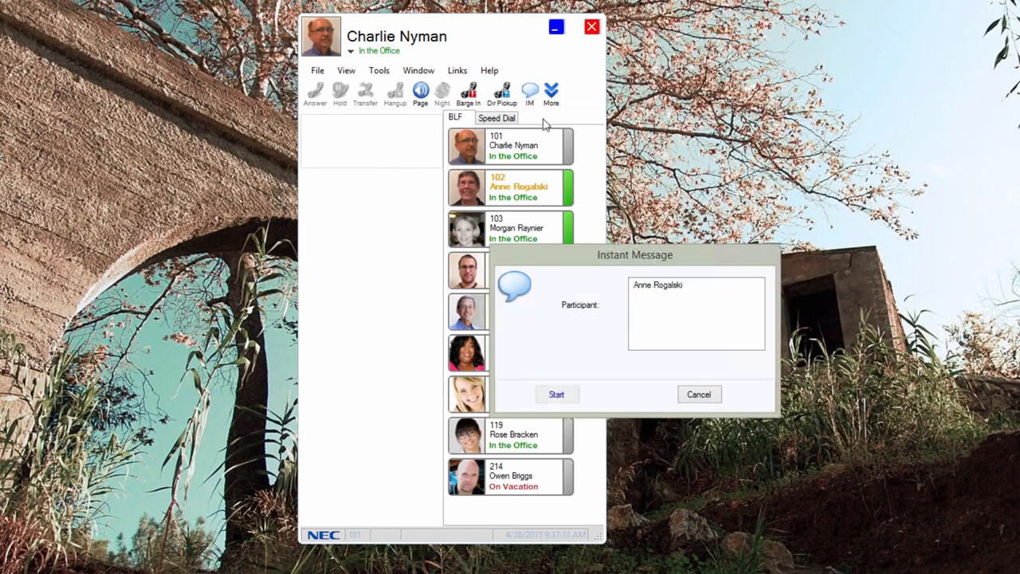
left_click(651, 283)
left_click(558, 401)
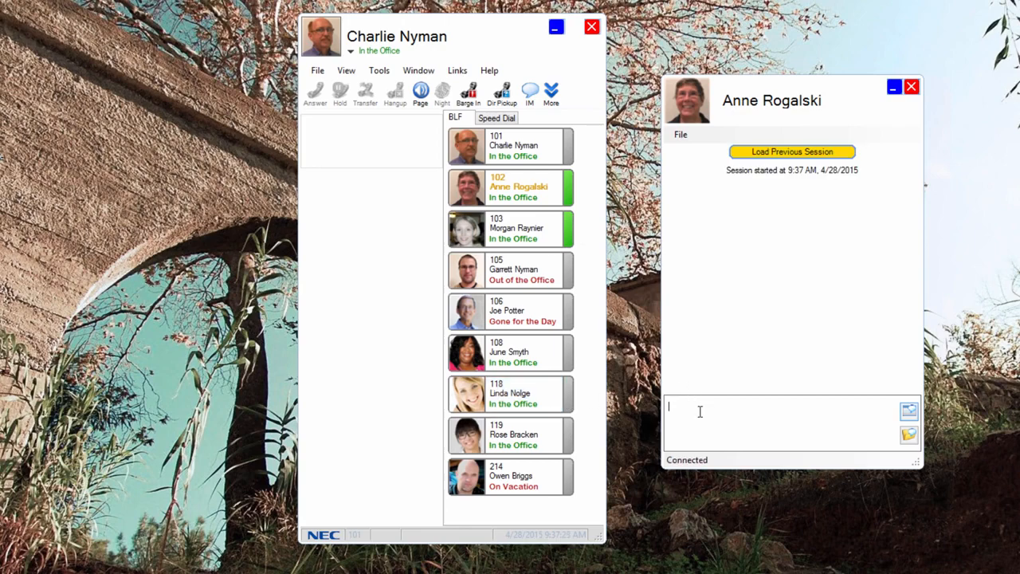
Send the contact an instant message saying you need them to hold the customer's order.
type("I need you to hold the Davis order")
key("Return")
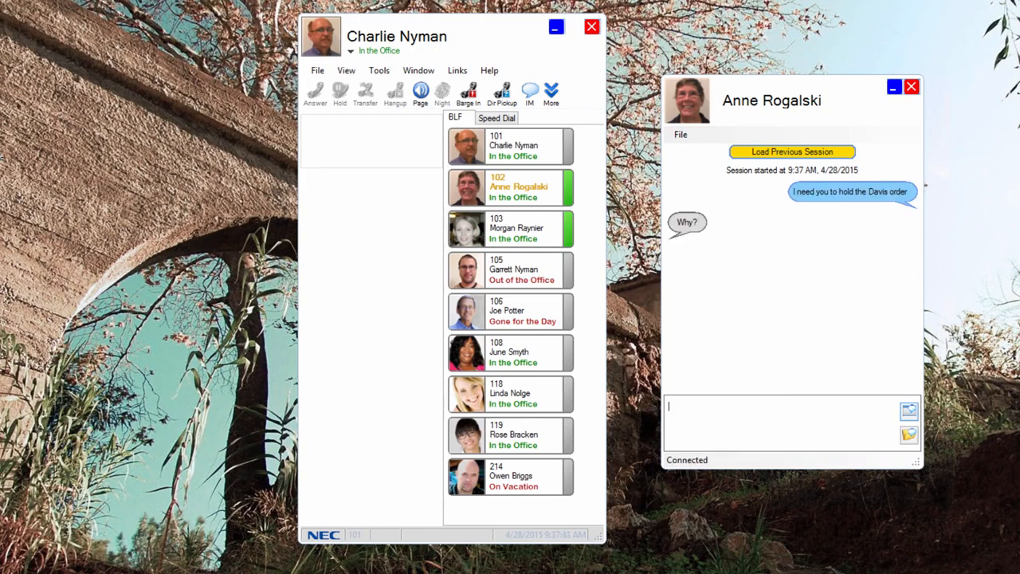
Reply "They want to double it!" in the instant message session and close the chat window.
type("They want to double it!")
key("Return")
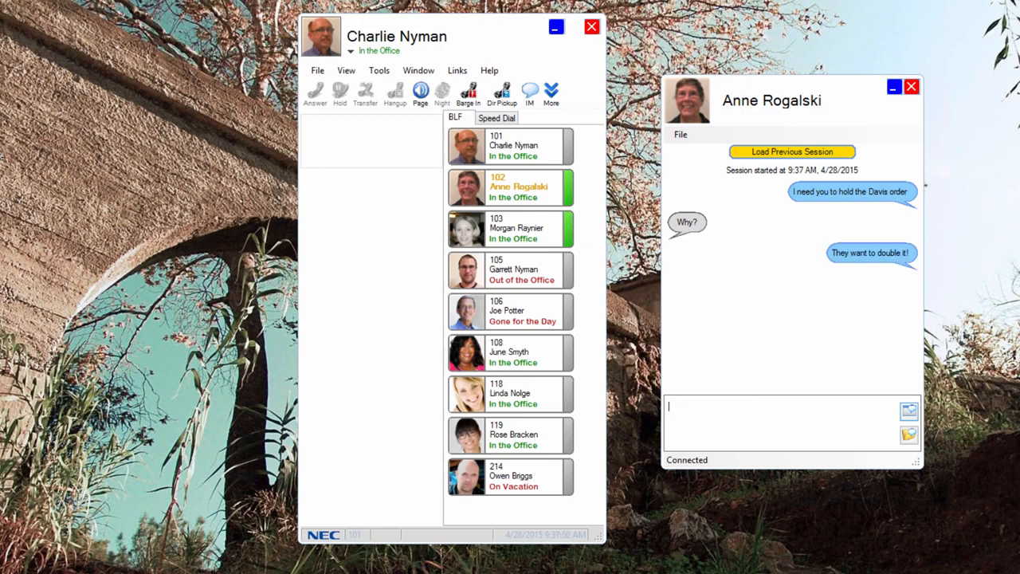
left_click(911, 86)
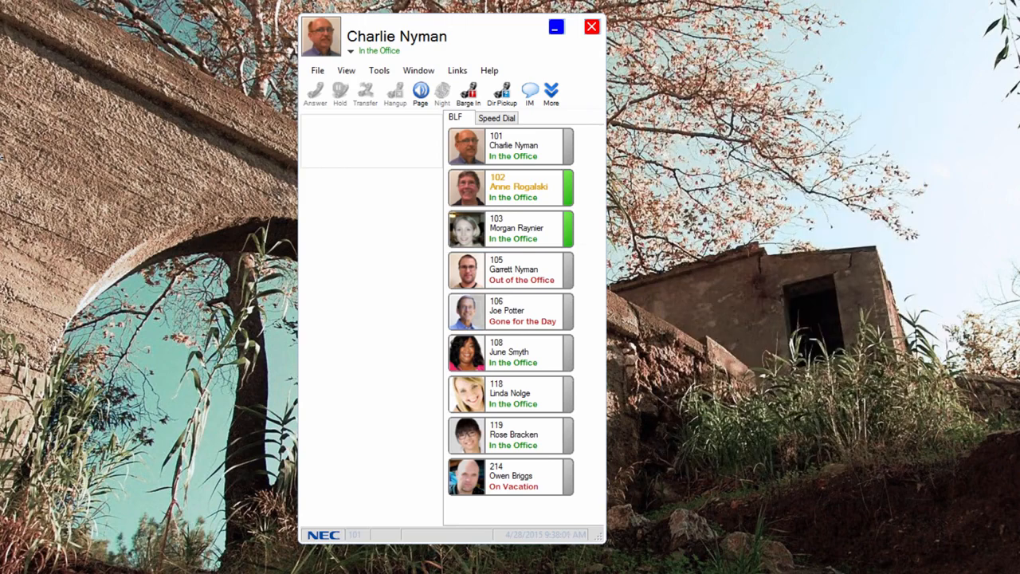